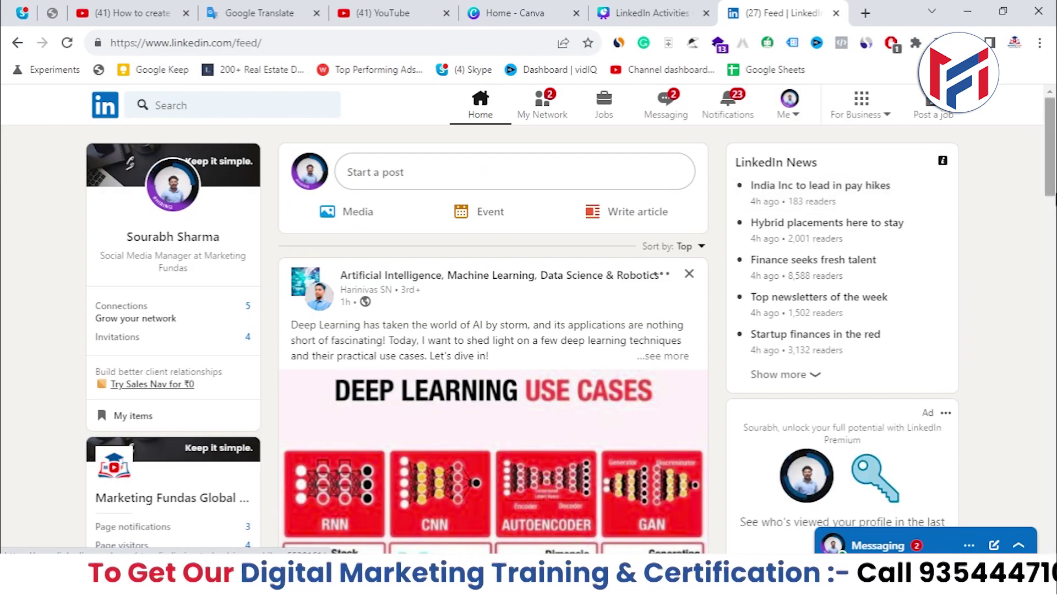
- Go to Advertise under LinkedIn's For Business products to reach Campaign Manager setup
mouse_move(1050, 175)
left_mouse_down()
mouse_move(1051, 267)
mouse_move(1052, 174)
left_mouse_up()
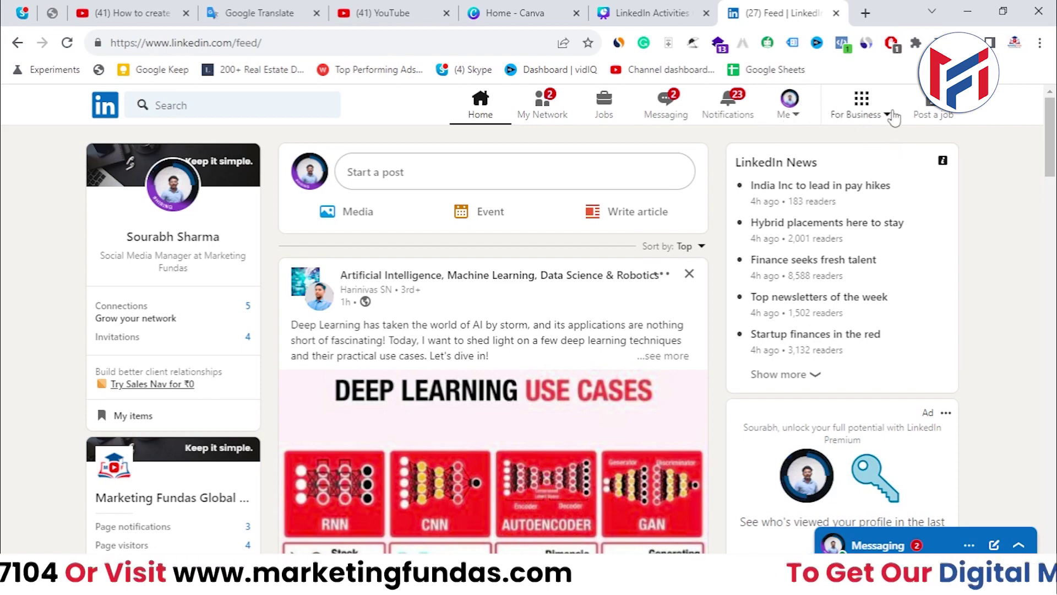
left_click(879, 117)
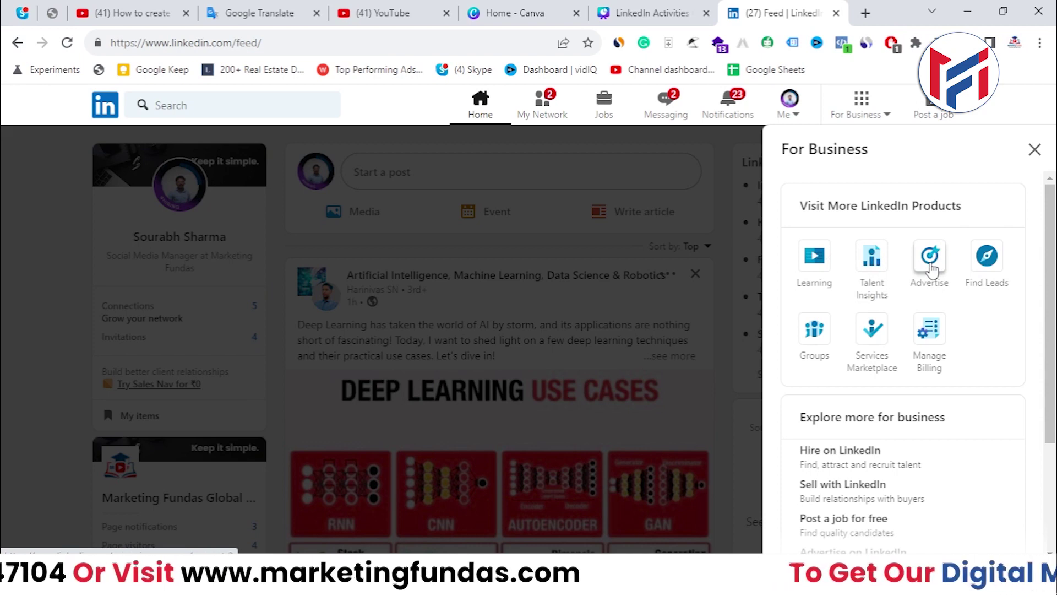
left_click(931, 270)
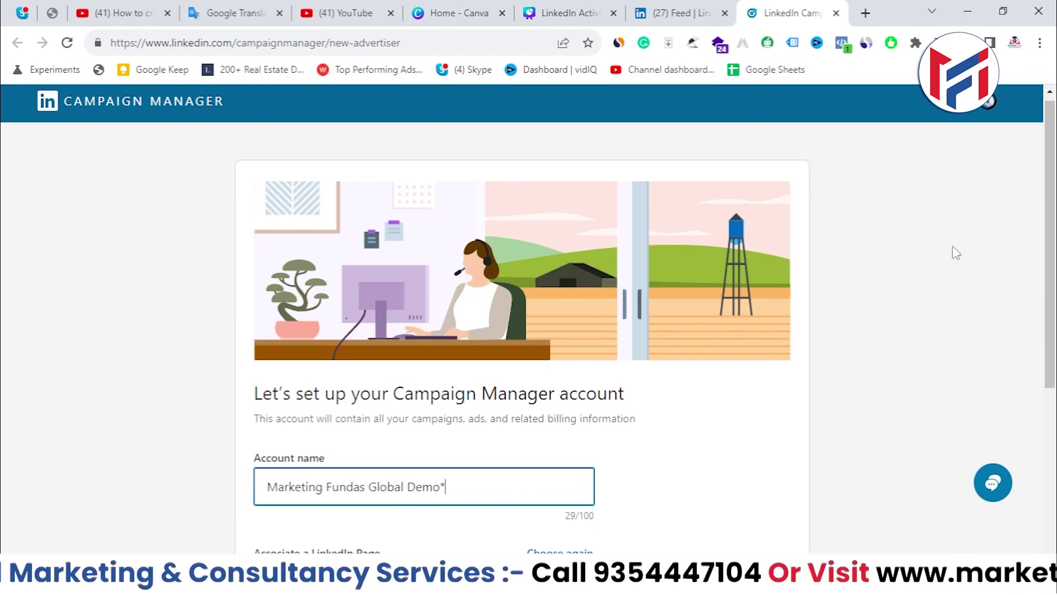
- Remove the trailing asterisk so the account name reads 'Marketing Fundas Global Demo'
scroll(1050, 165, "down", 1)
scroll(1053, 154, "up", 1)
scroll(1055, 152, "down", 4)
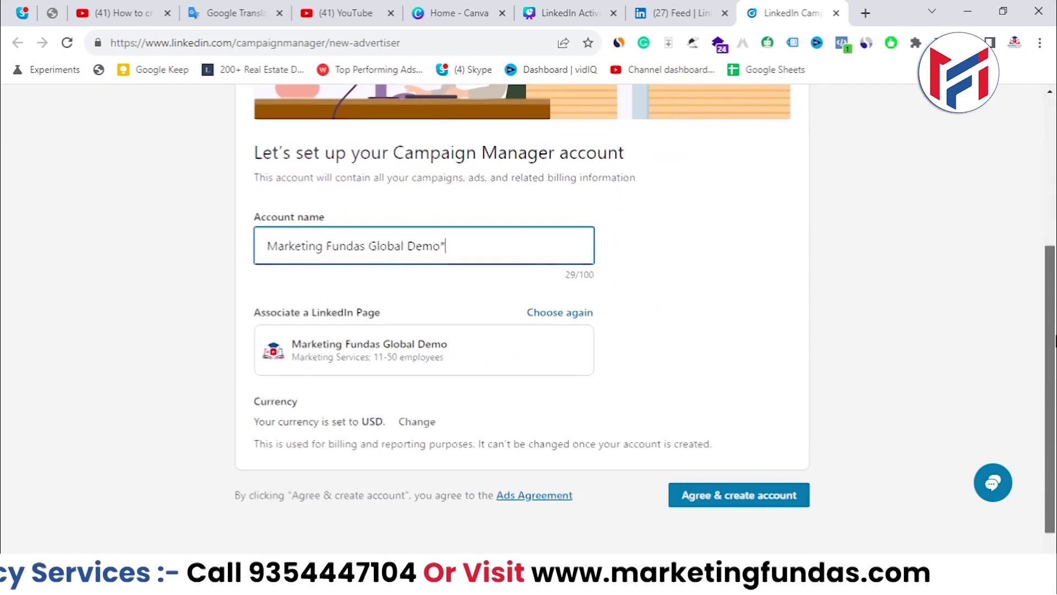
scroll(1055, 247, "up", 2)
scroll(1055, 286, "down", 2)
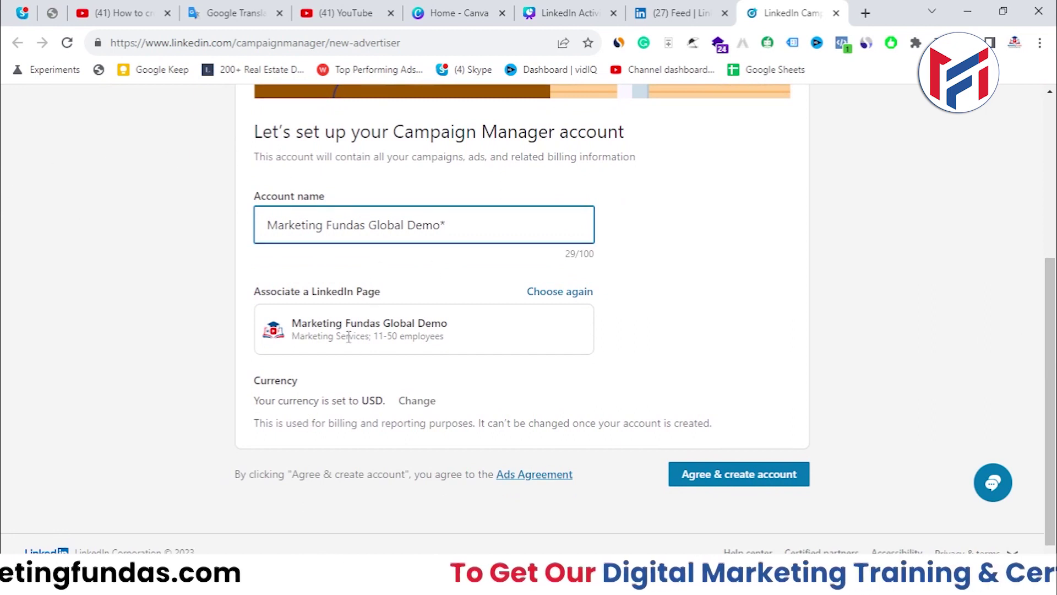
left_click_drag(262, 223, 455, 225)
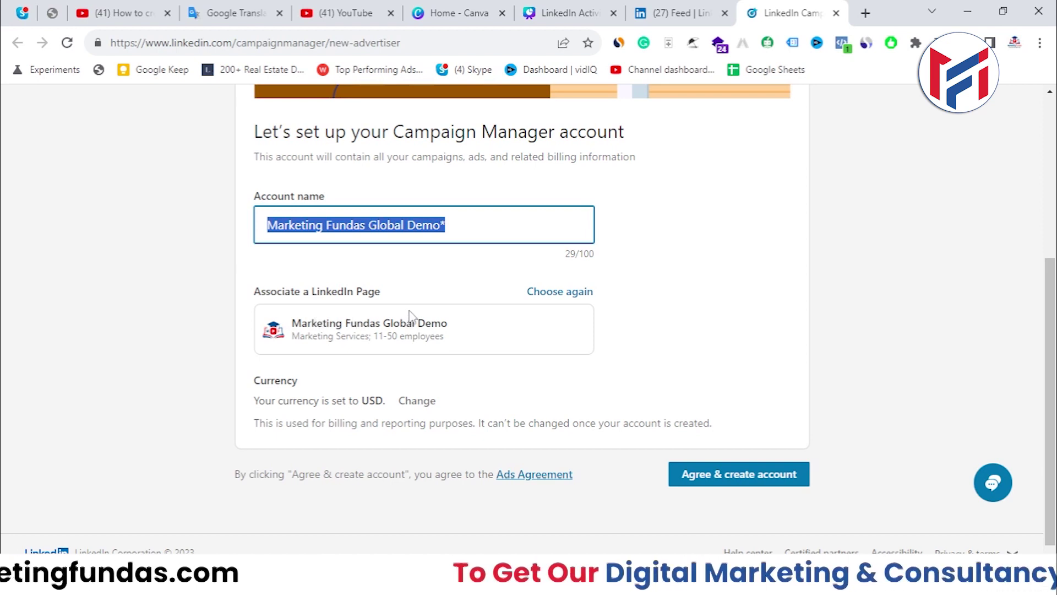
left_click(188, 253)
left_click(461, 228)
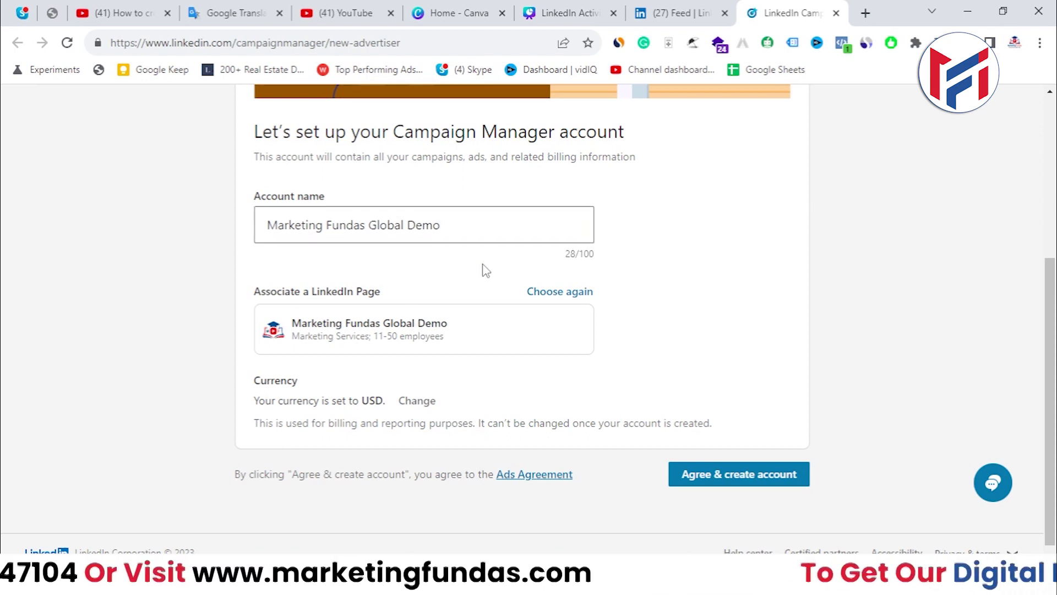
left_click_drag(451, 227, 266, 225)
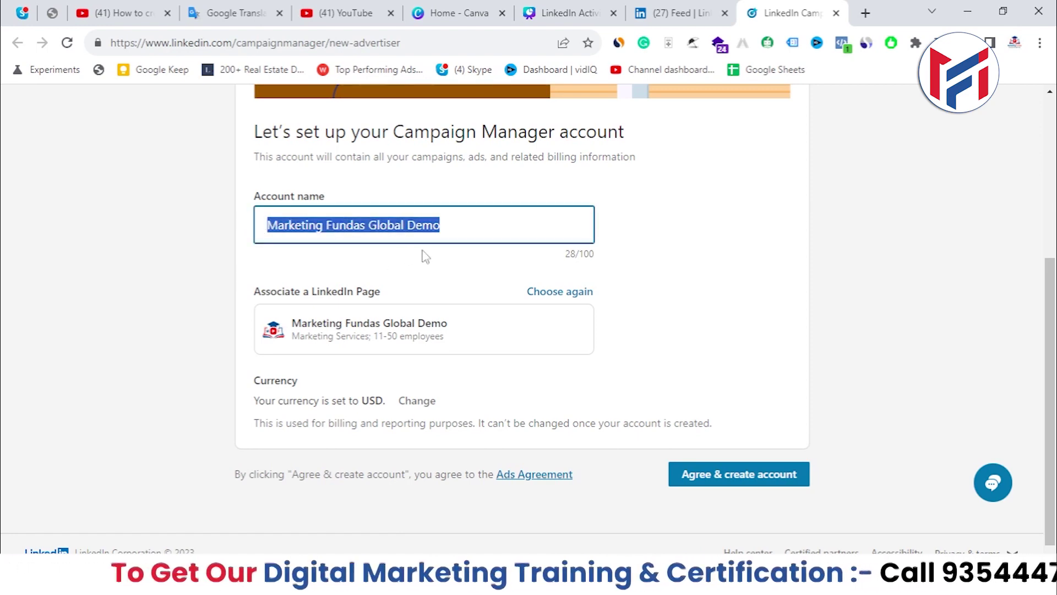
left_click(466, 215)
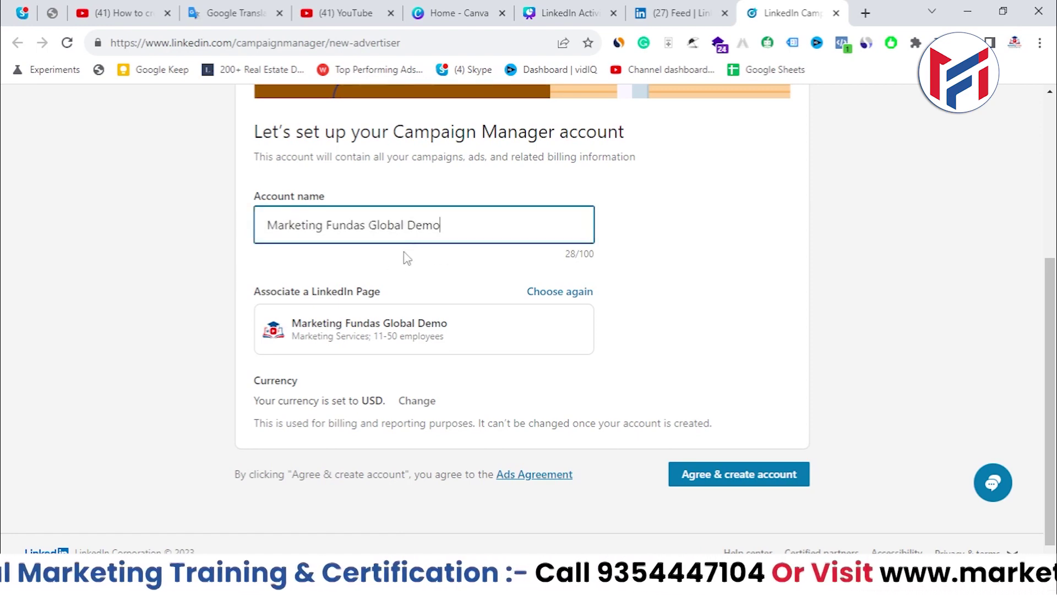
scroll(408, 261, "down", 1)
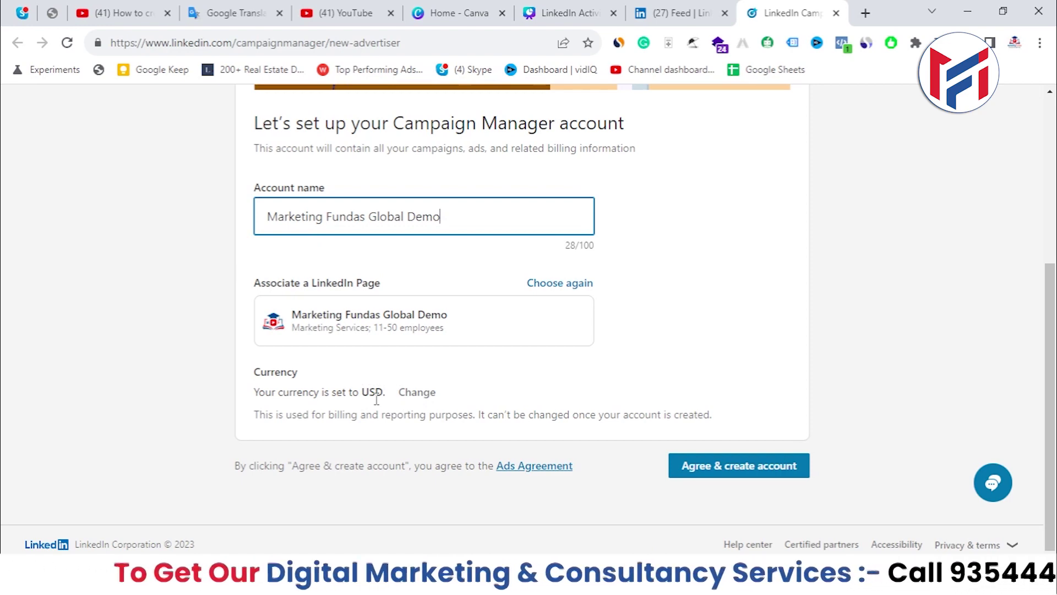
- Browse the currency dropdown and leave the account currency set to USD
left_click(419, 392)
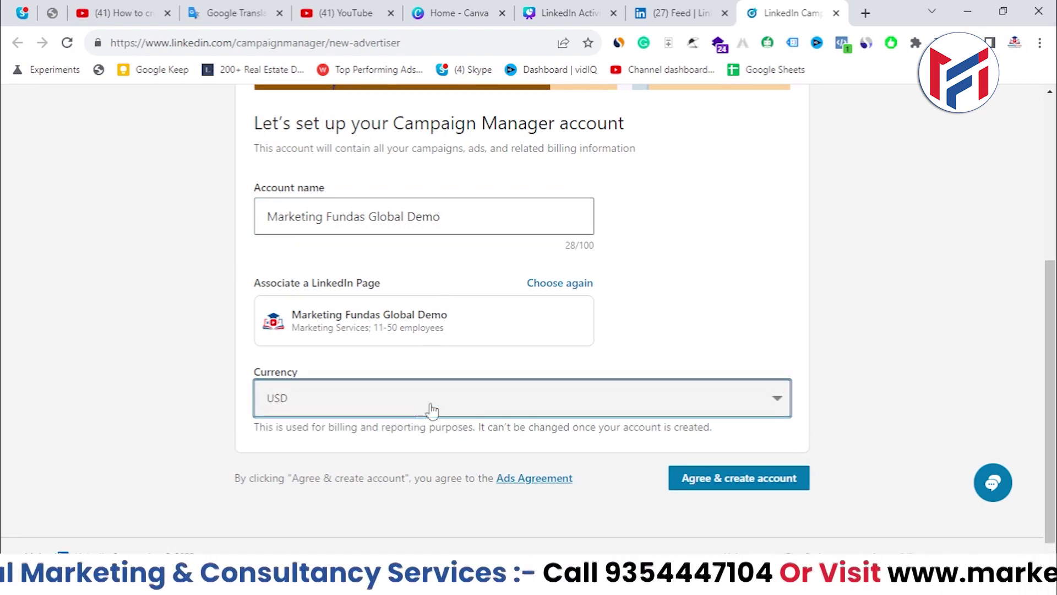
left_click(455, 399)
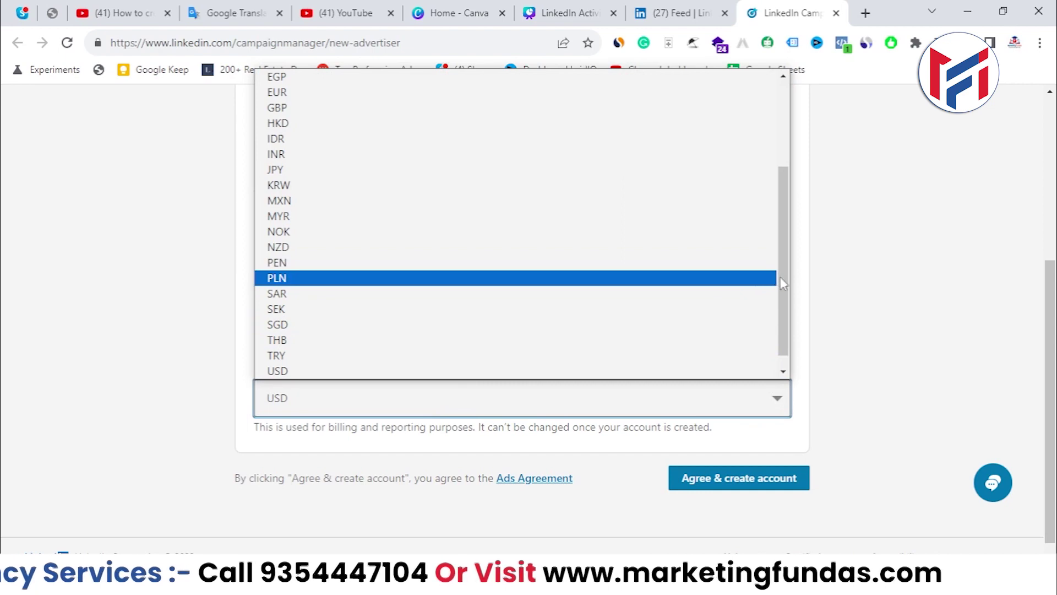
left_click_drag(781, 278, 785, 199)
scroll(523, 358, "down", 3)
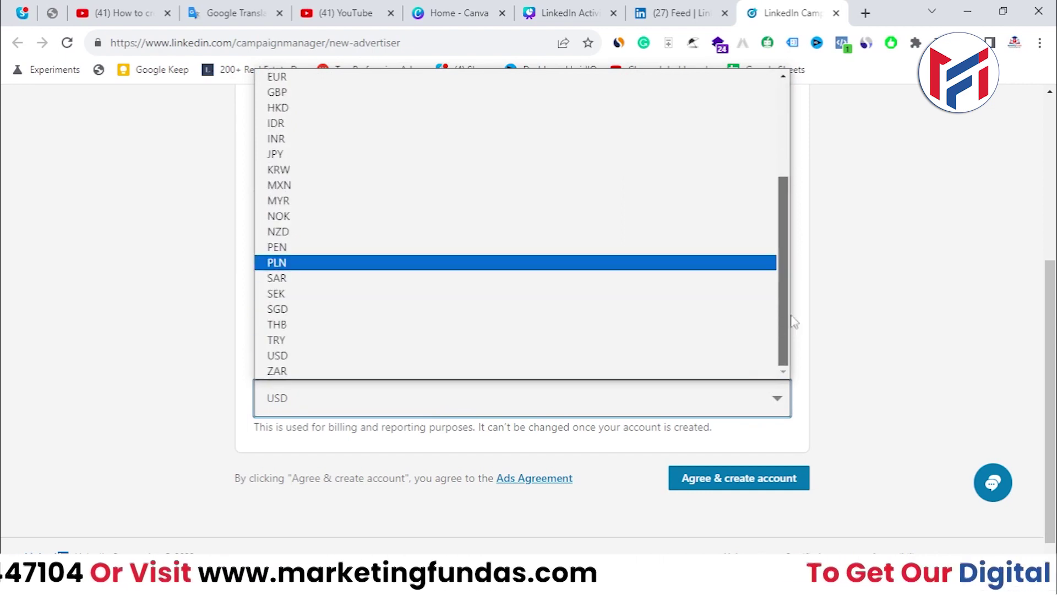
scroll(523, 334, "up", 3)
left_click(927, 264)
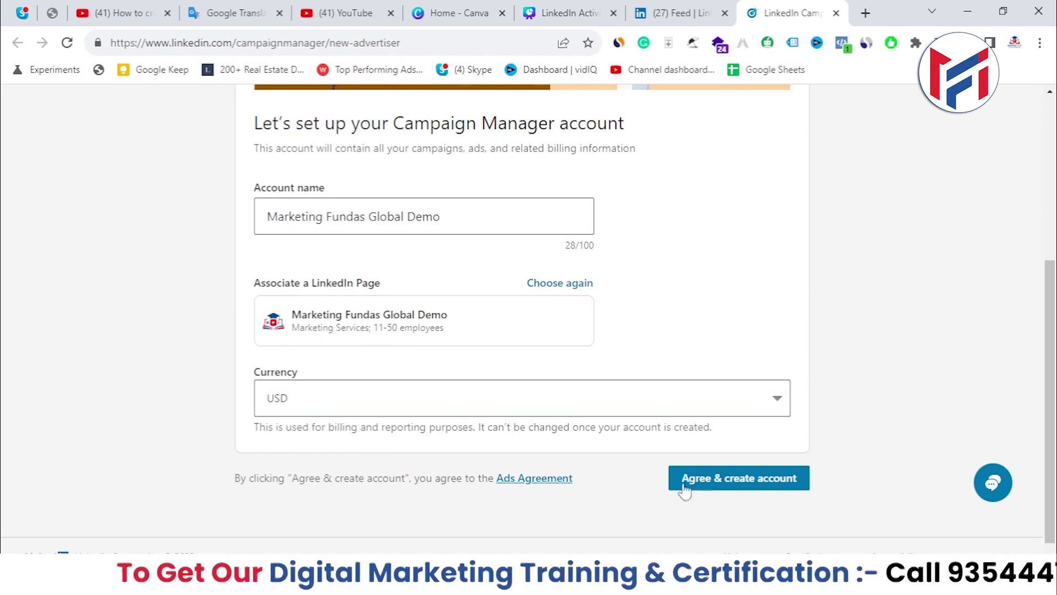
scroll(708, 489, "down", 1)
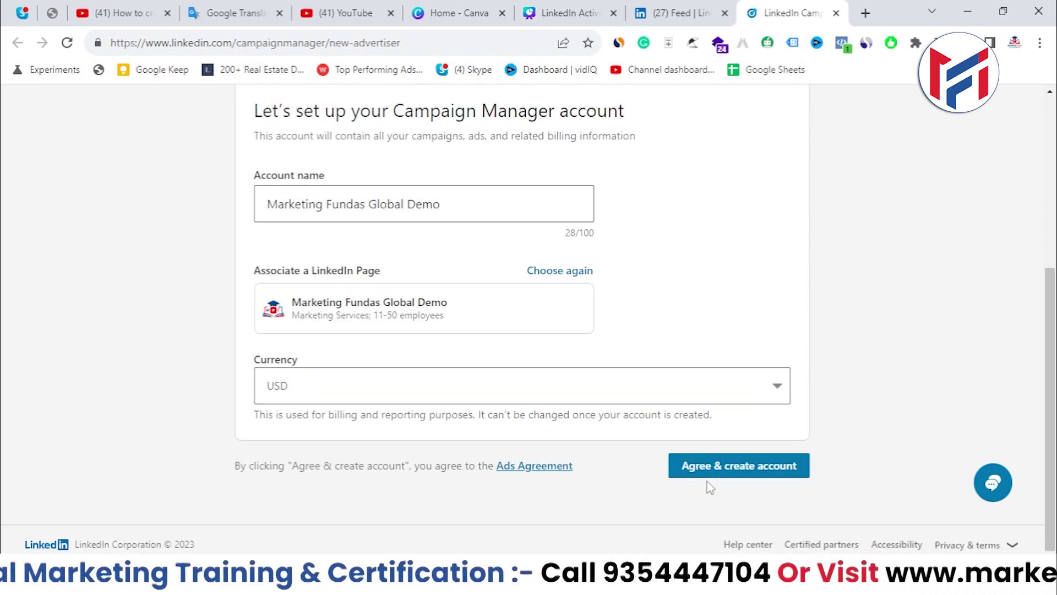
- Agree and create the ad account, then go to the two-step verification settings
left_click(707, 469)
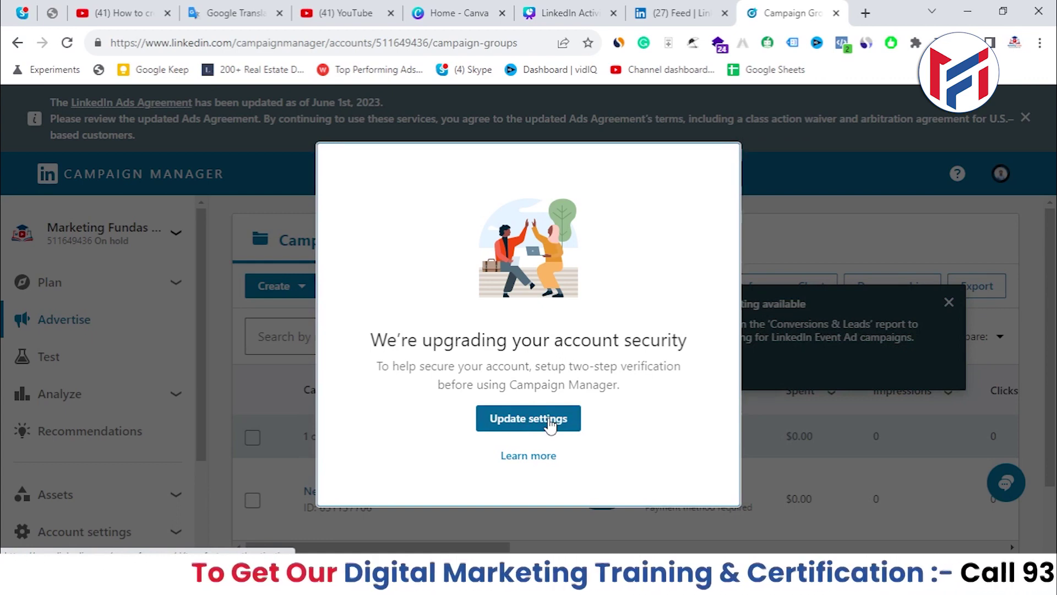
left_click(548, 423)
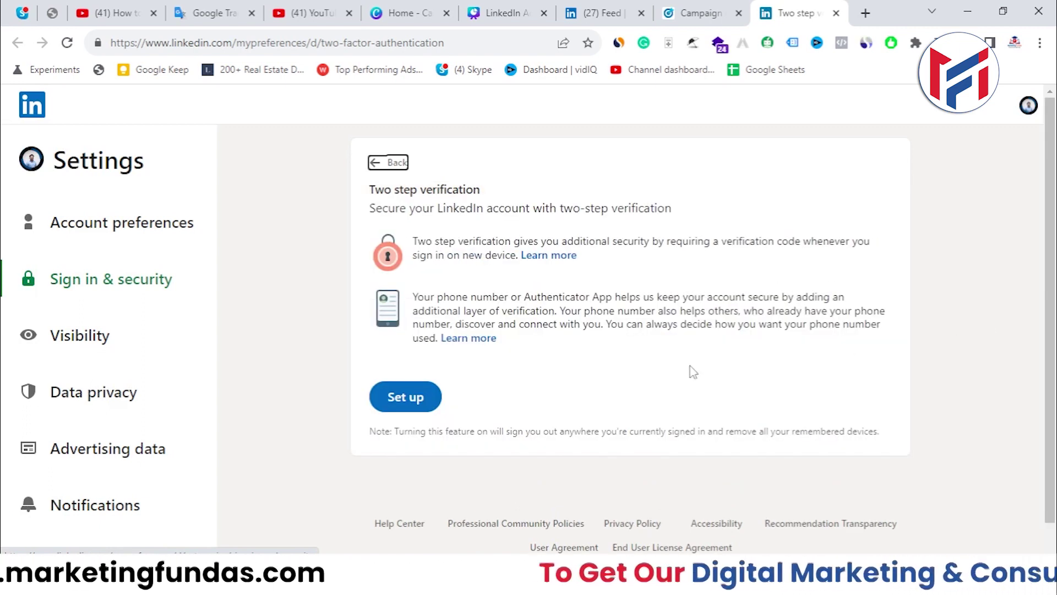
left_click_drag(370, 197, 453, 177)
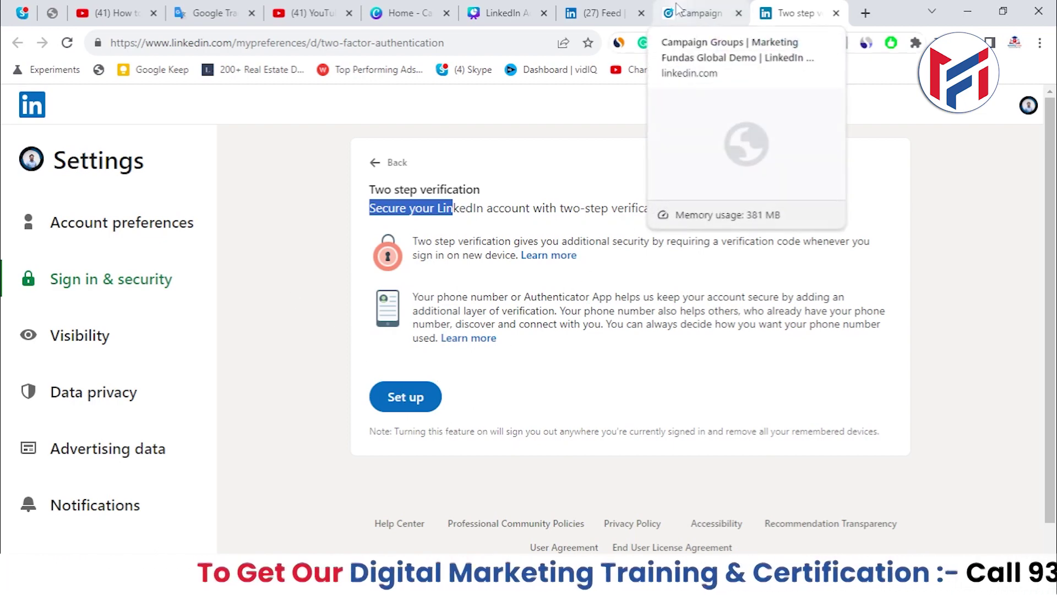
left_click(694, 13)
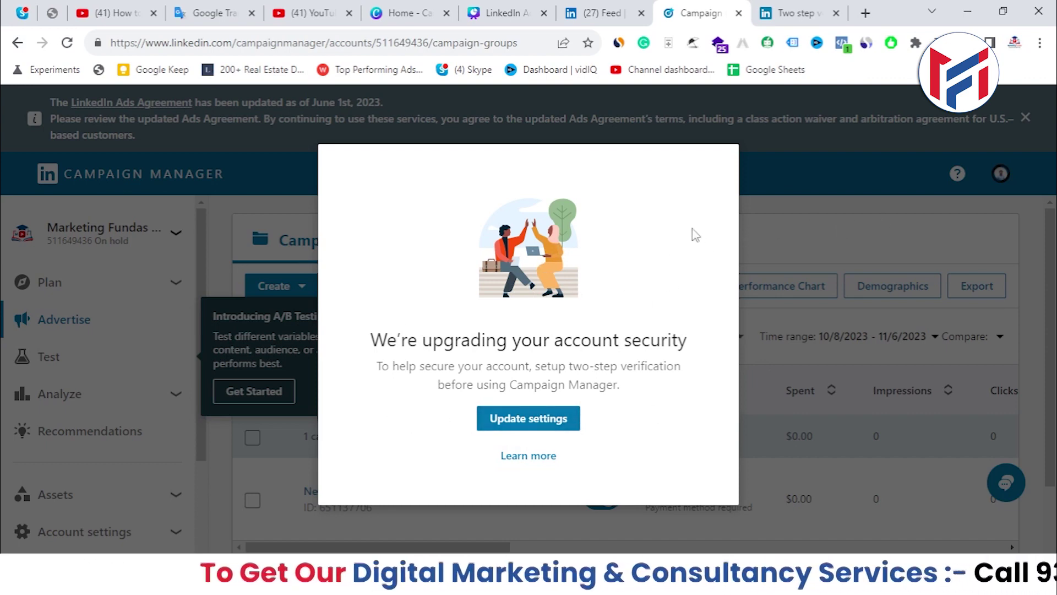
left_click(764, 7)
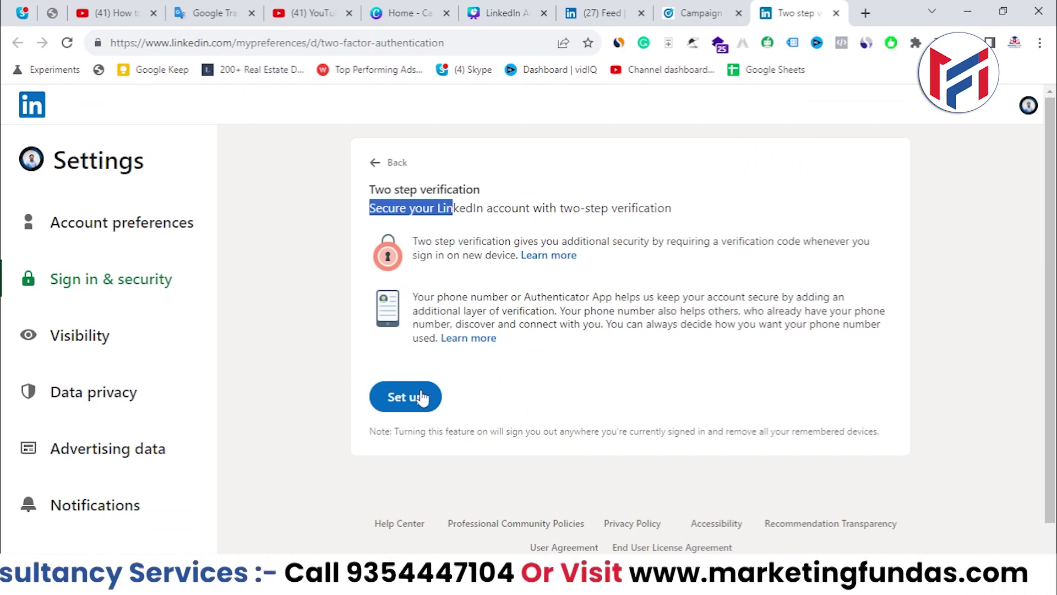
- Start two-step verification setup and submit the emailed 6-digit verification code
left_click(400, 396)
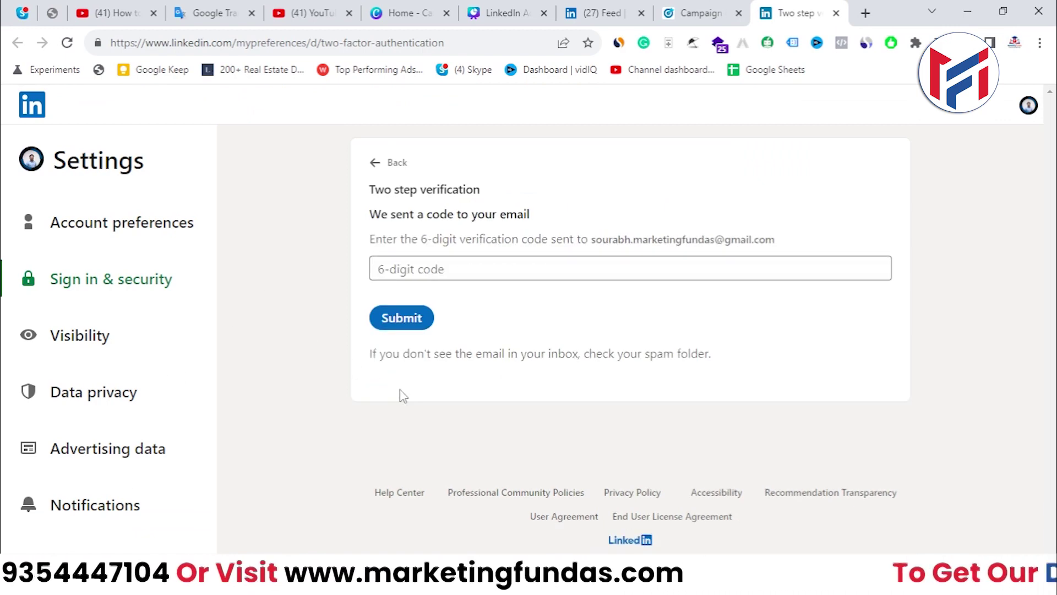
left_click(443, 267)
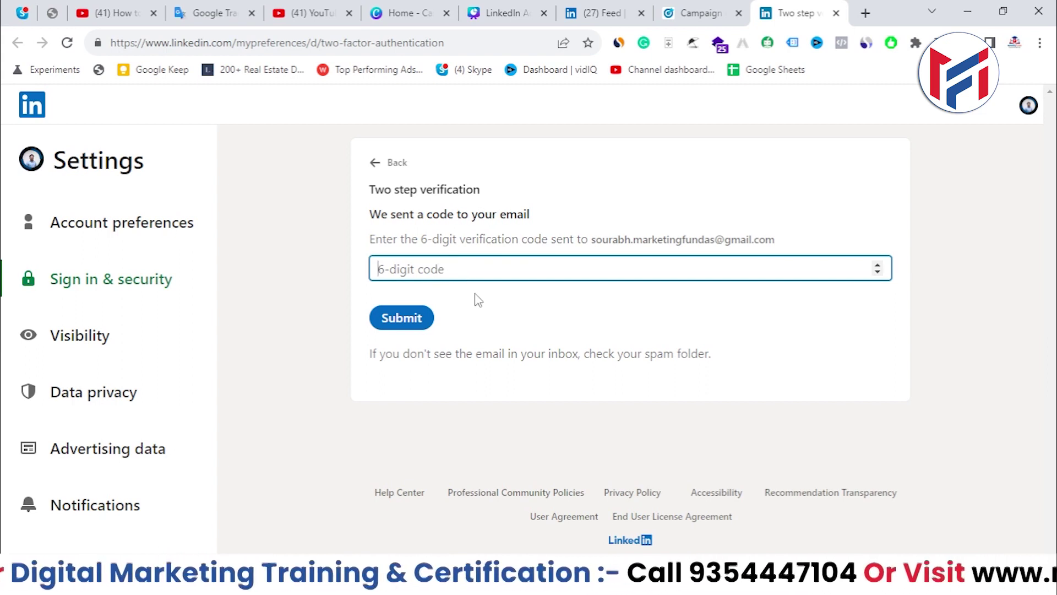
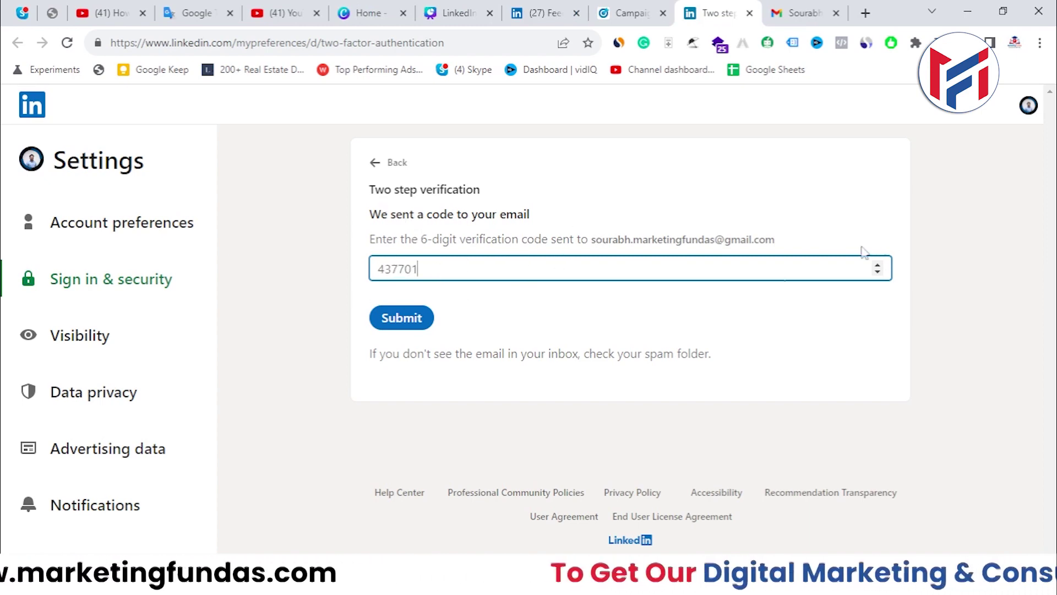
left_click(403, 318)
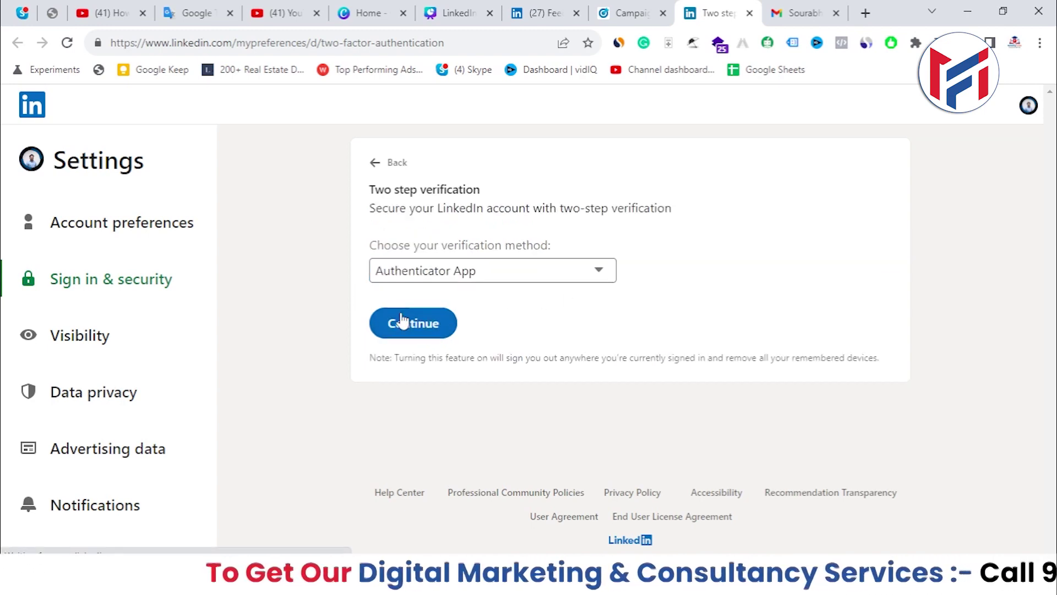
- Choose Authenticator App as the verification method and continue
left_click(424, 271)
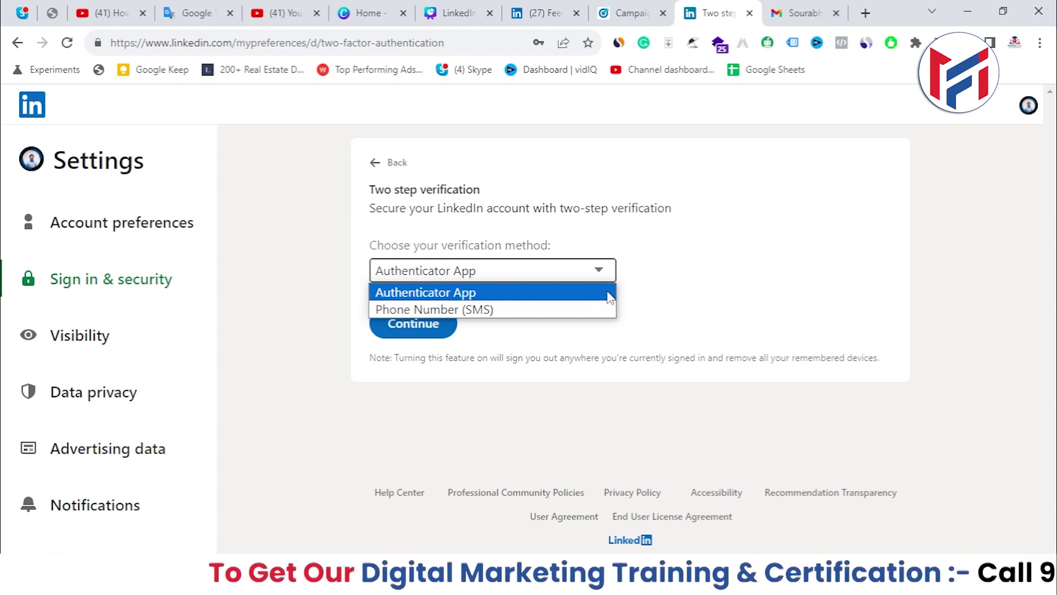
left_click(501, 293)
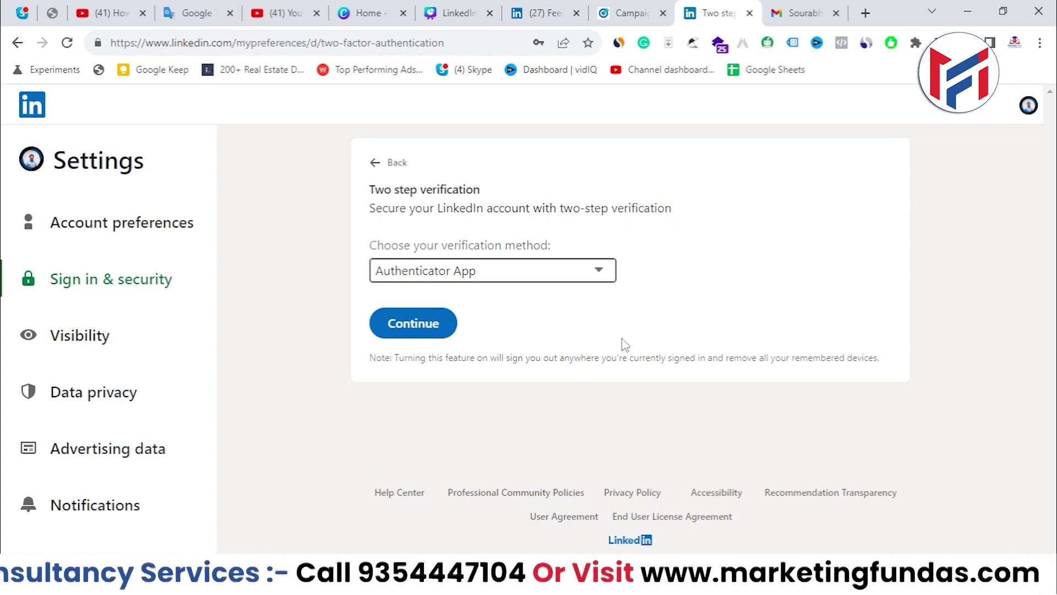
left_click(548, 273)
left_click(513, 309)
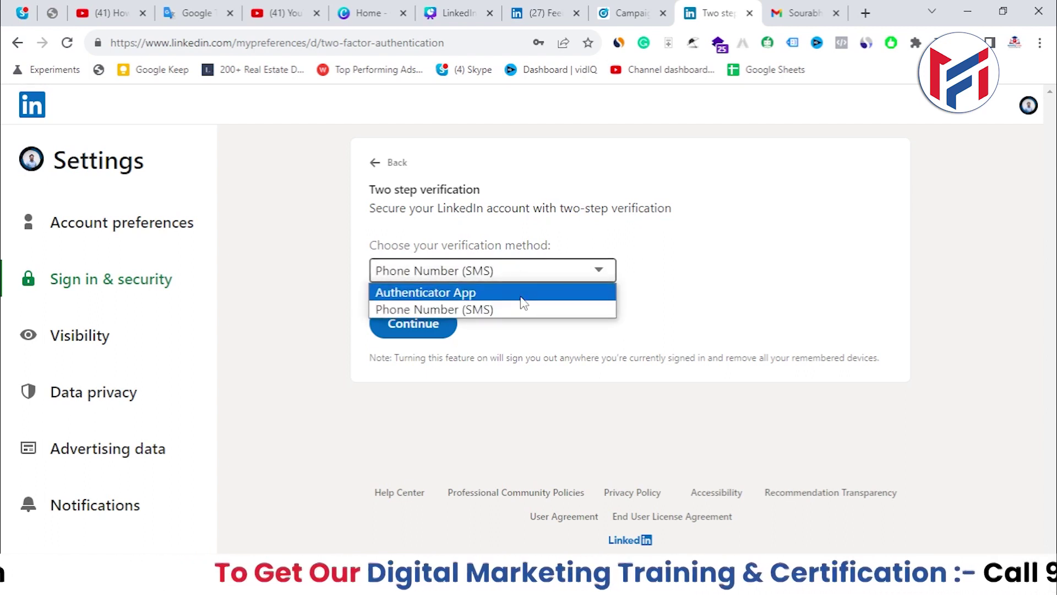
left_click(522, 297)
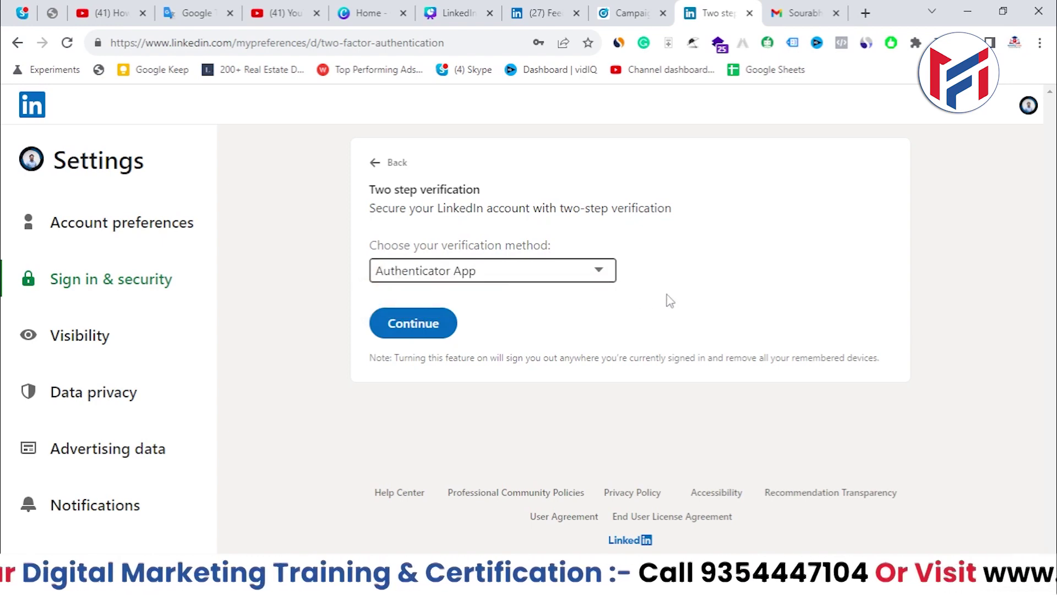
left_click(595, 277)
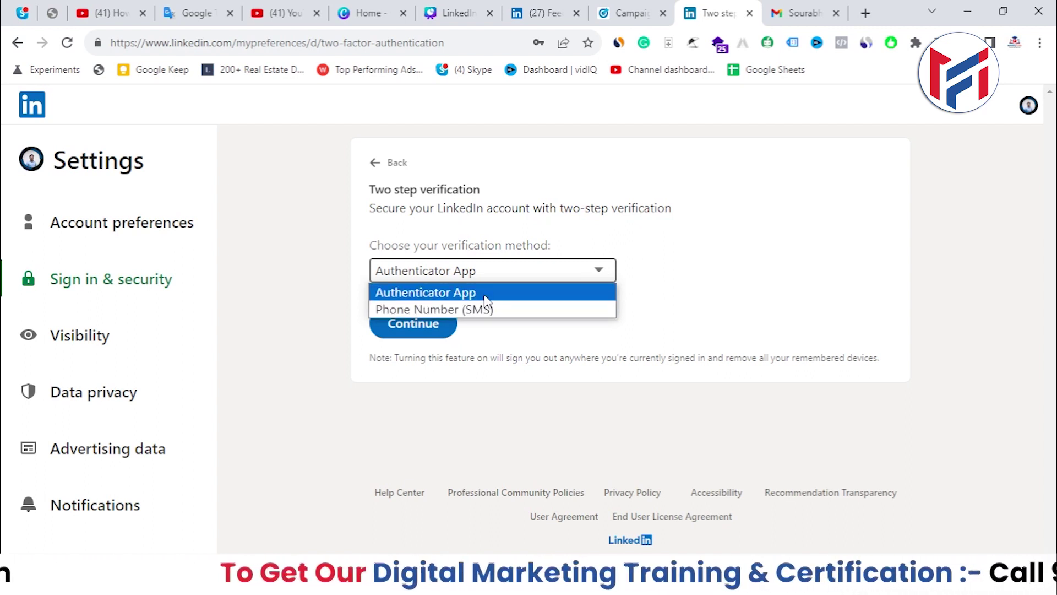
left_click(487, 296)
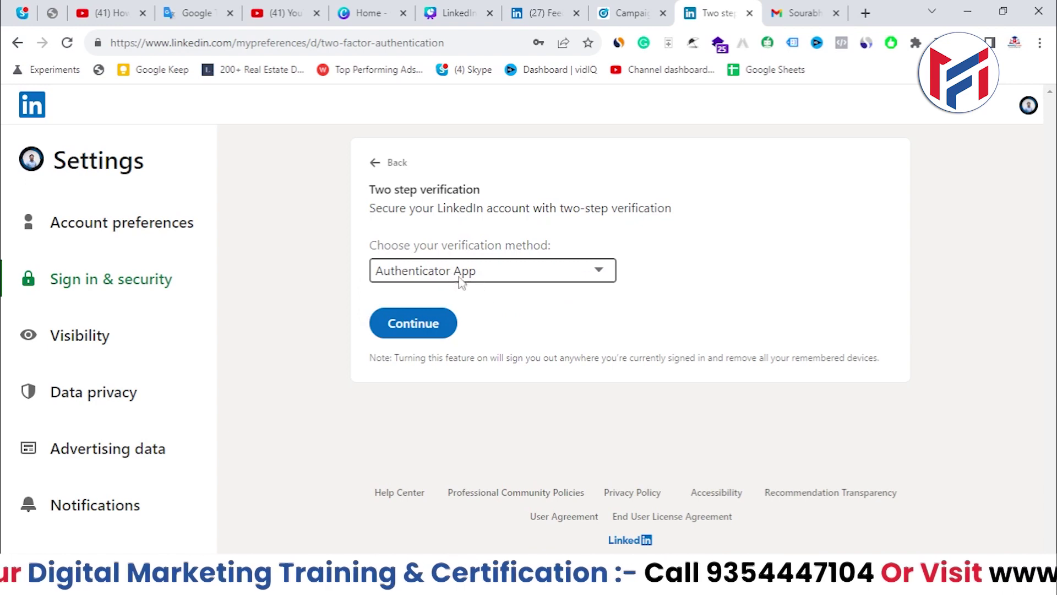
left_click(421, 324)
- Confirm with the account password and copy the authenticator app's secret key
left_click(439, 515)
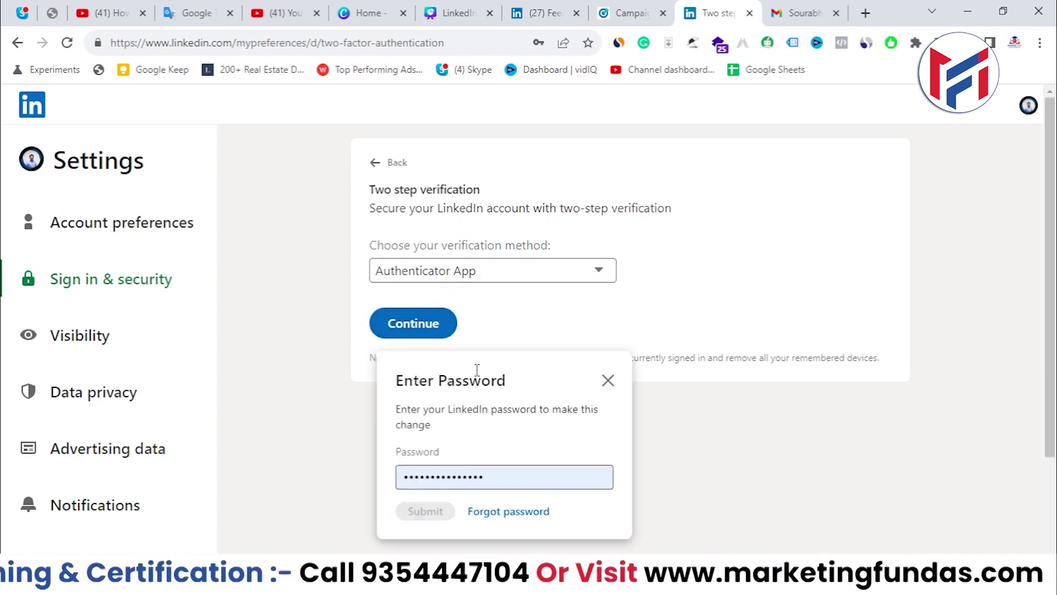
left_click_drag(389, 241, 518, 237)
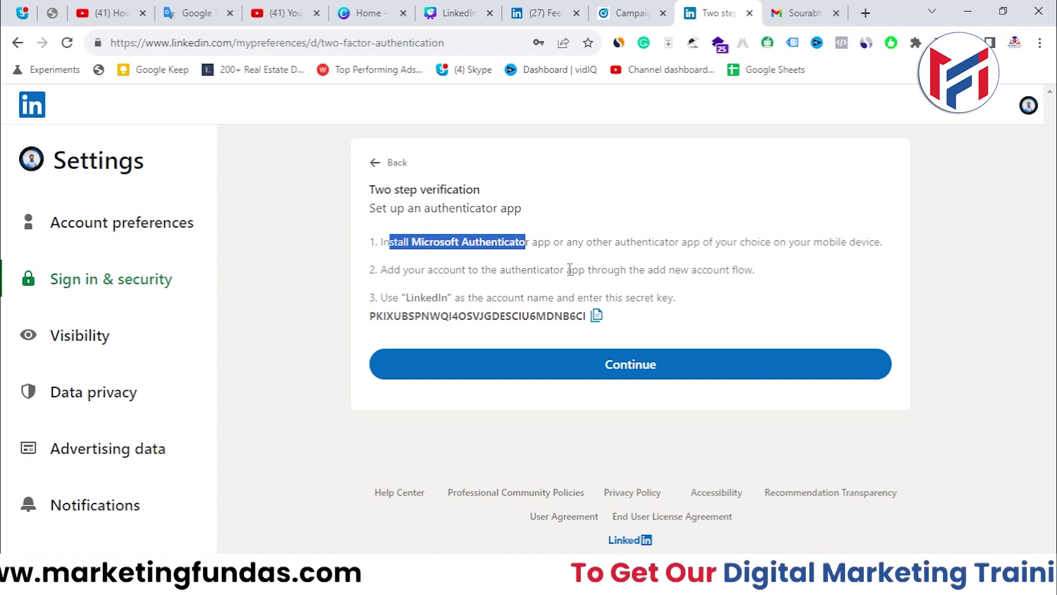
left_click_drag(366, 318, 592, 313)
left_click(597, 316)
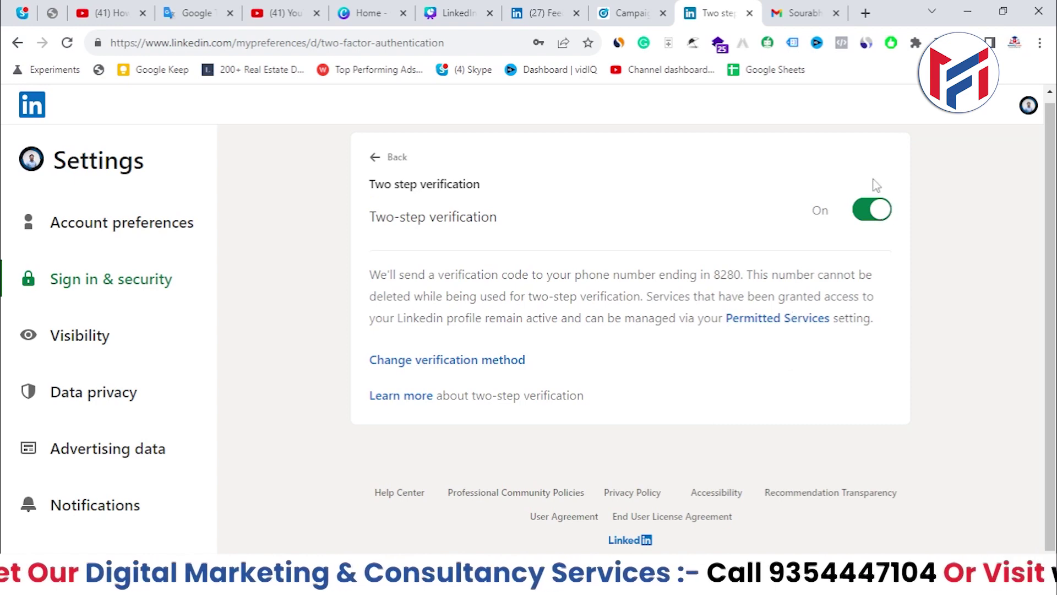
- Back in Campaign Manager, dismiss the security notice, A/B testing tip and confirmation toast
left_click(650, 16)
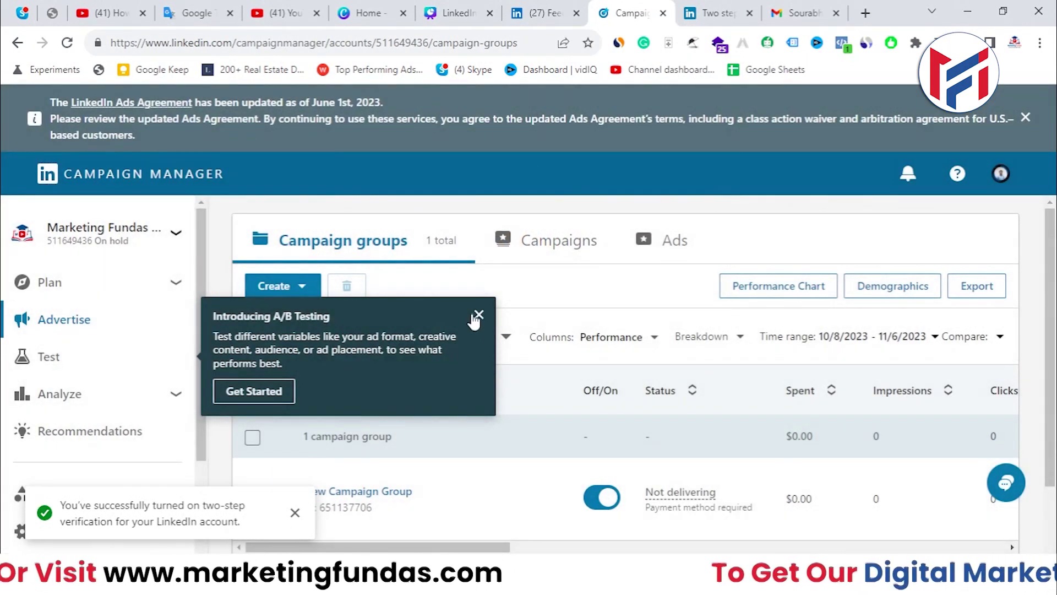
left_click(479, 315)
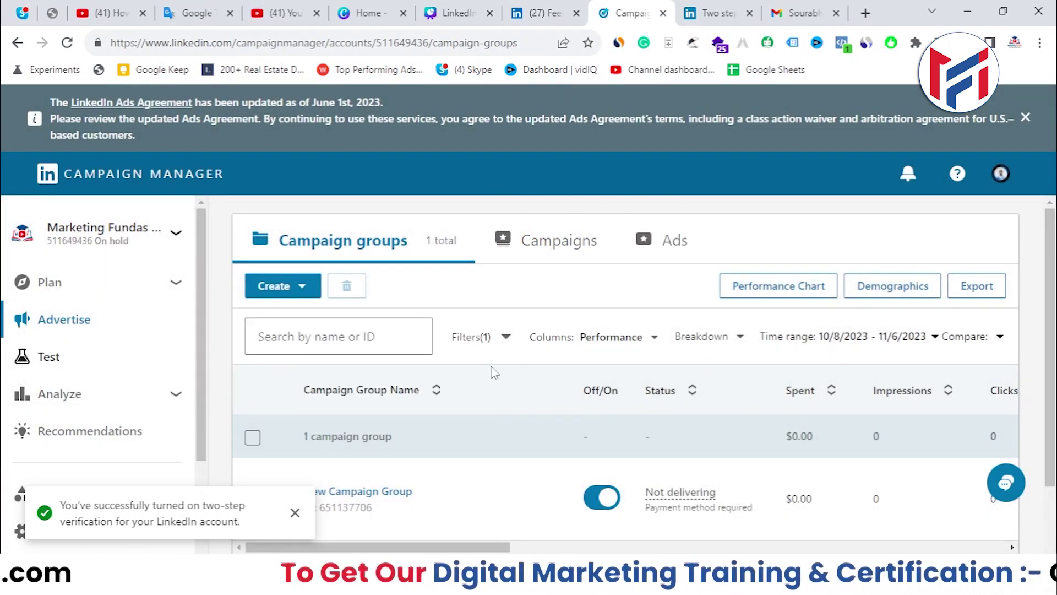
left_click(295, 514)
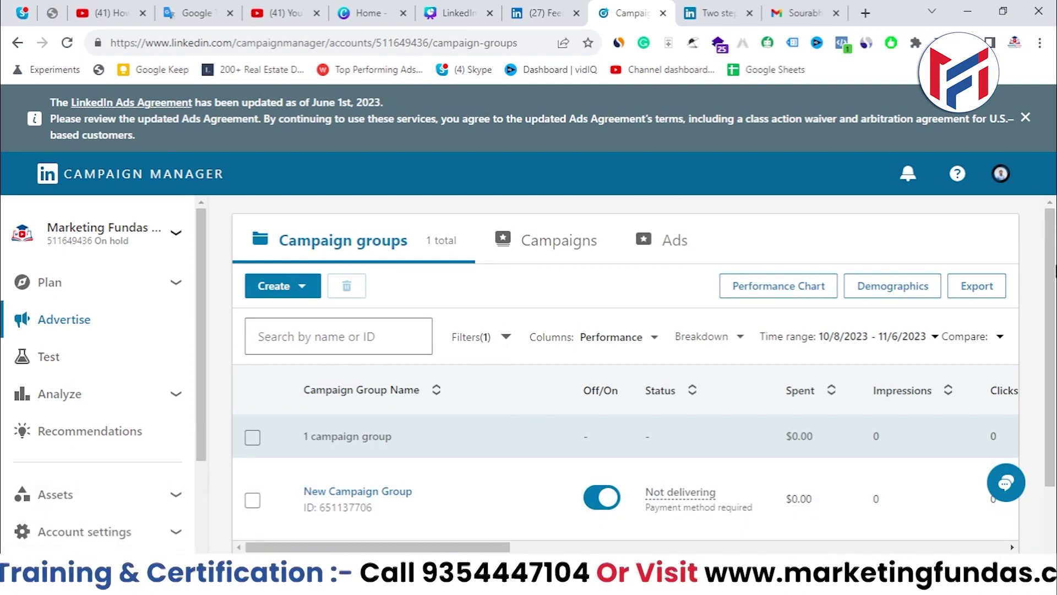
scroll(626, 363, "down", 2)
scroll(1052, 214, "up", 2)
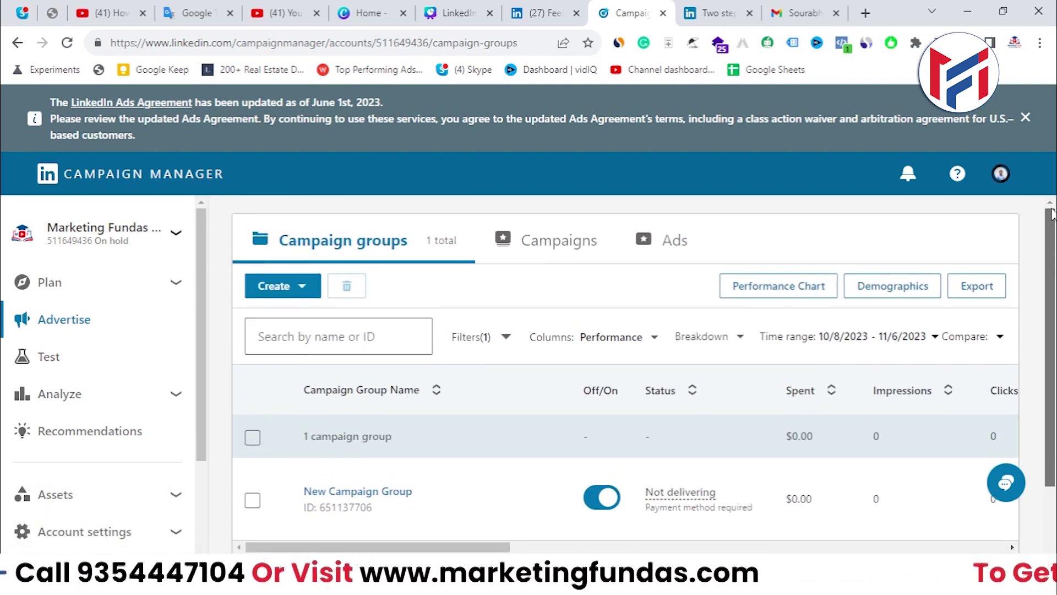
- Dismiss the Ads Agreement banner on the Campaign groups dashboard
left_click(1025, 119)
scroll(709, 237, "down", 1)
scroll(709, 237, "up", 1)
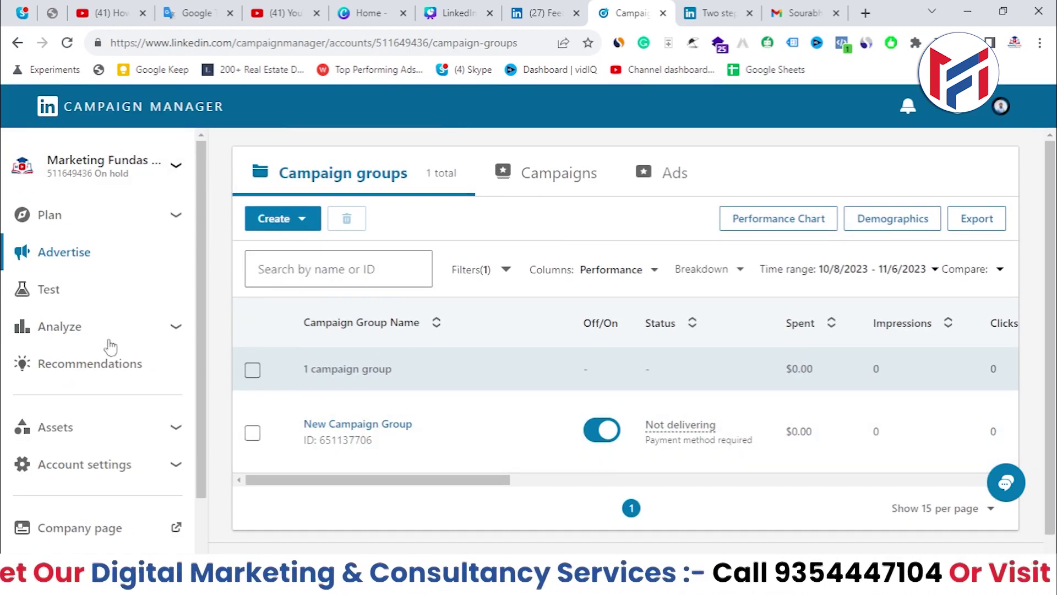
scroll(202, 308, "down", 1)
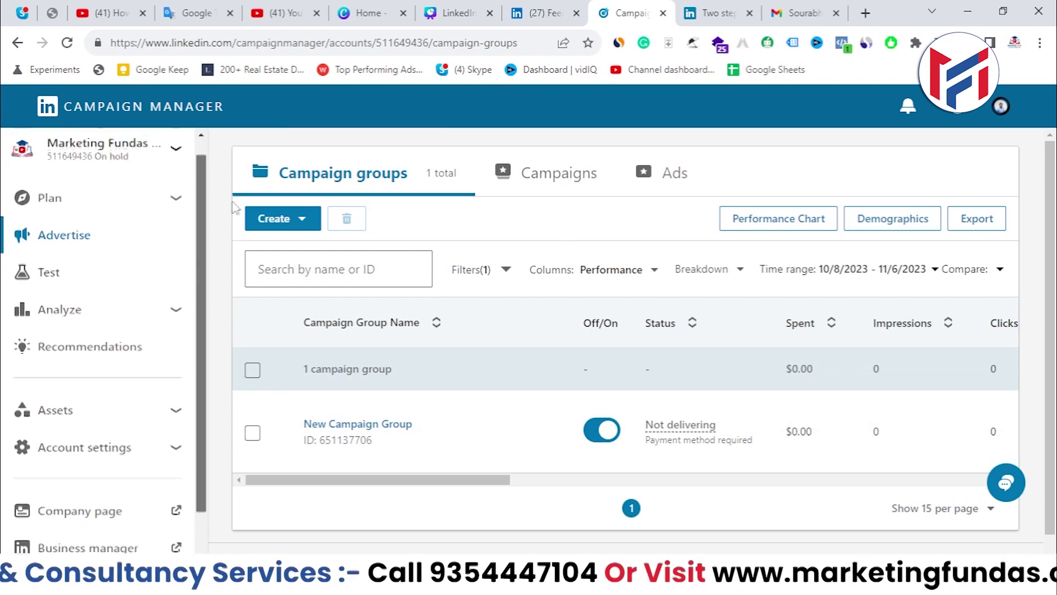
scroll(187, 182, "up", 1)
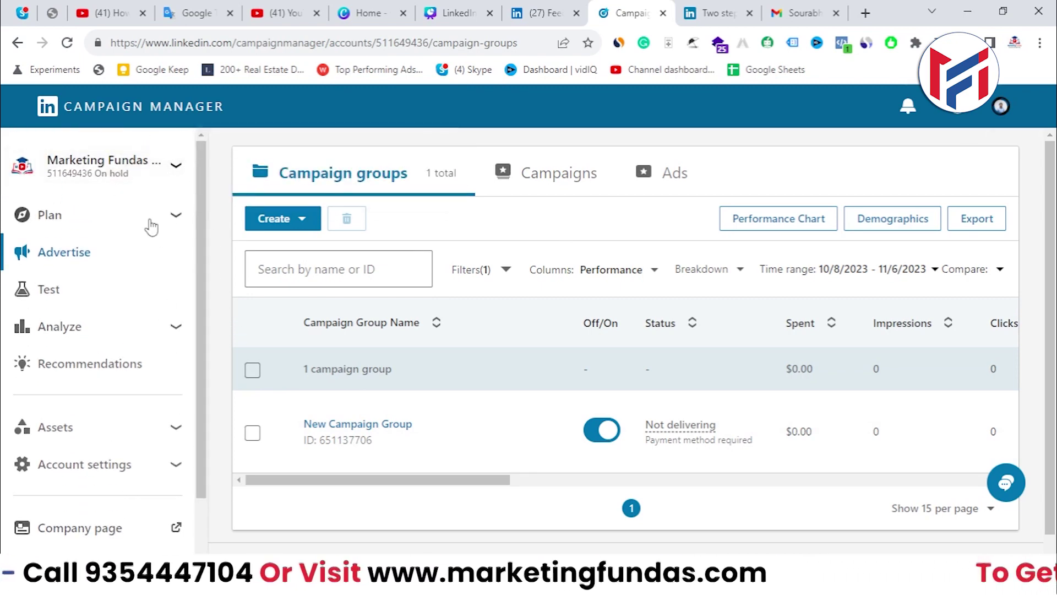
mouse_move(154, 172)
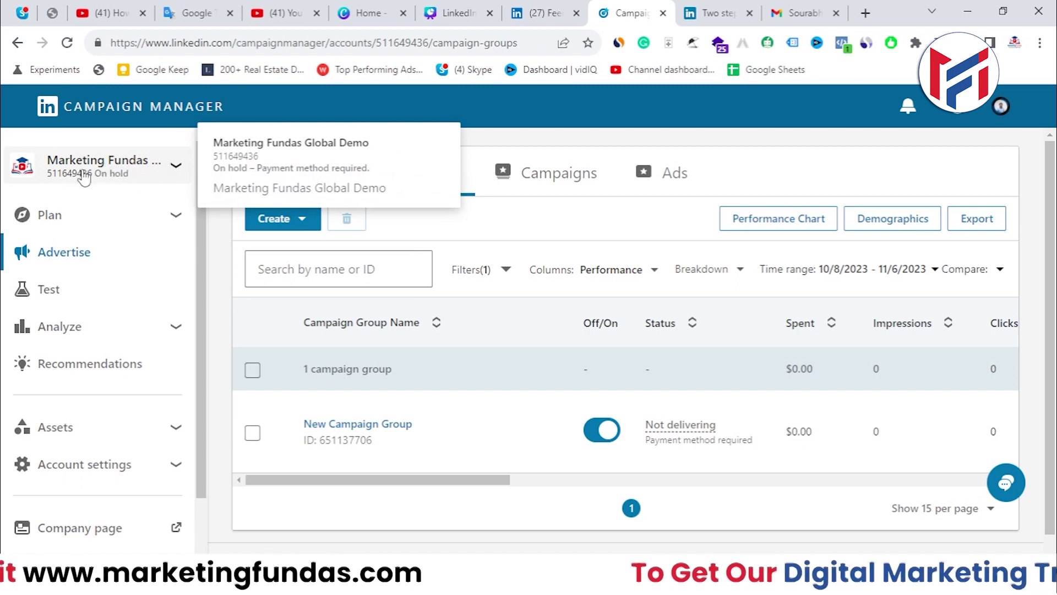